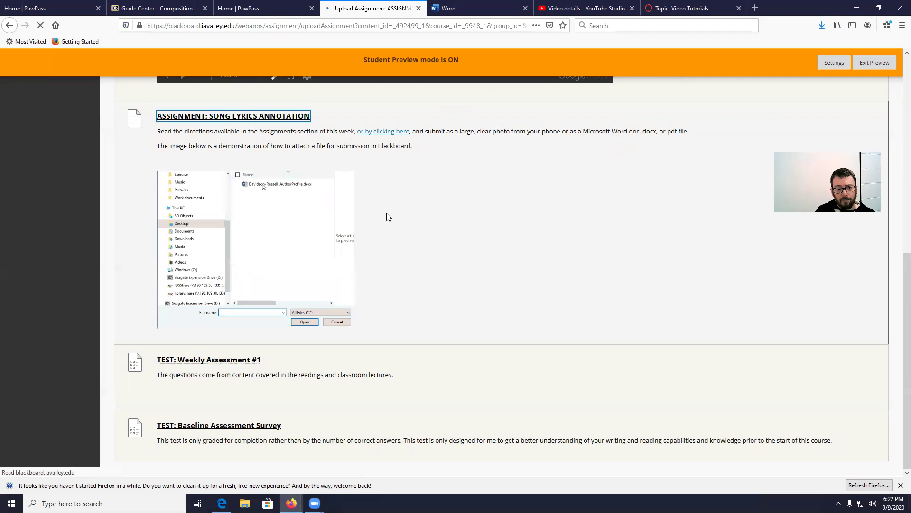
Attach the file narrative outline from the Downloads folder to the Song Lyrics Annotation assignment submission.
scroll(428, 312, "down", 3)
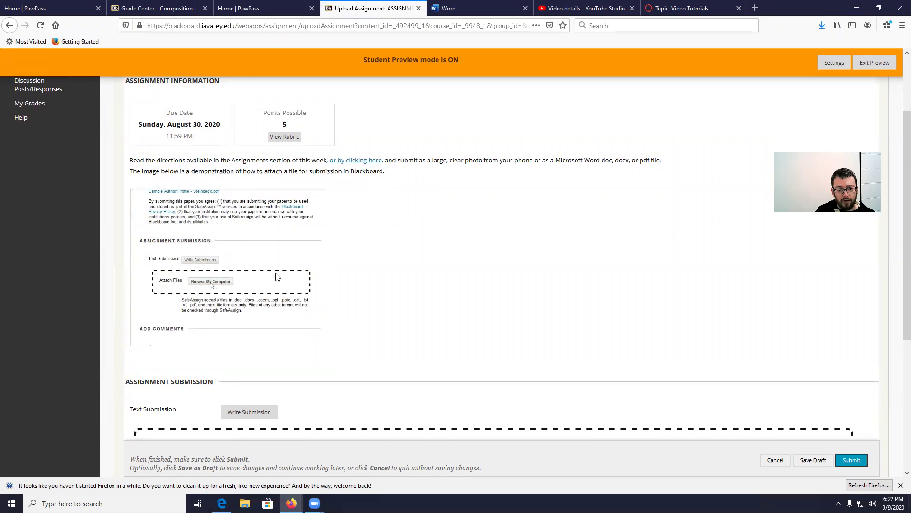
scroll(277, 261, "down", 3)
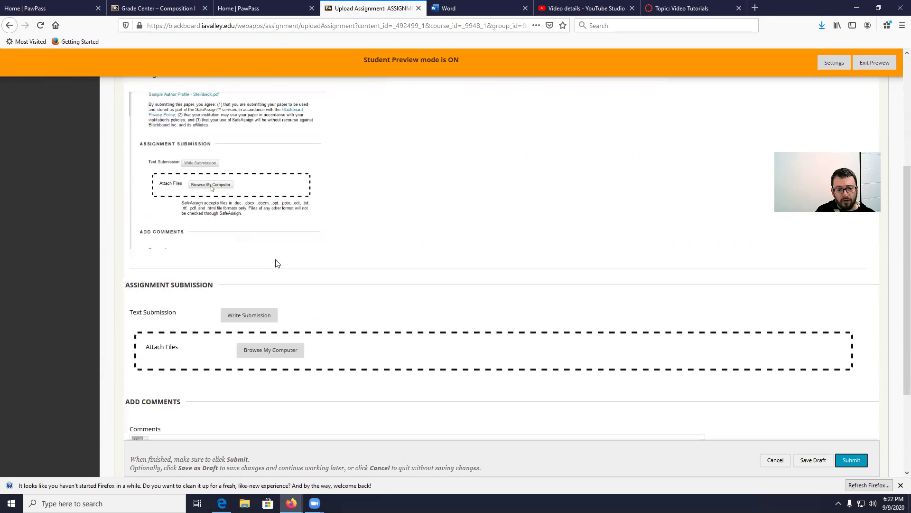
left_click(266, 352)
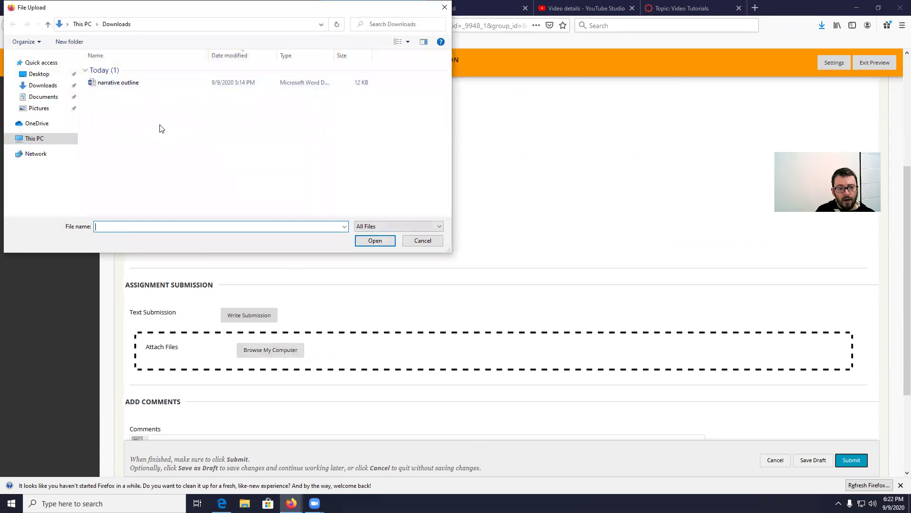
left_click(130, 85)
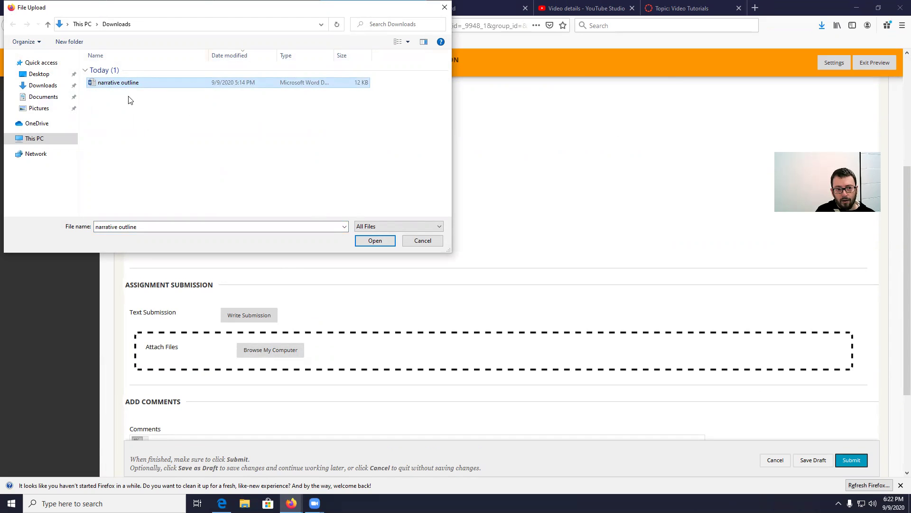
left_click(383, 242)
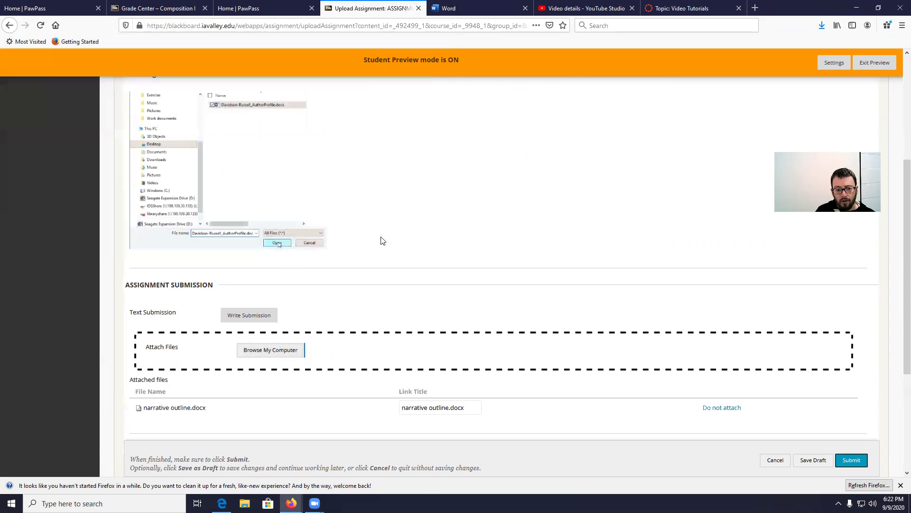
Check the attached file's name and submit the Song Lyrics Annotation assignment.
scroll(297, 361, "down", 3)
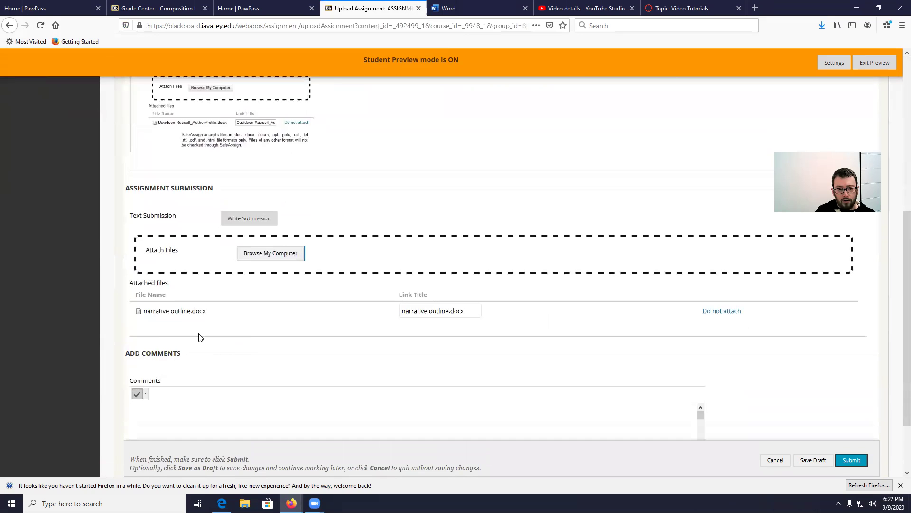
left_click_drag(154, 312, 234, 321)
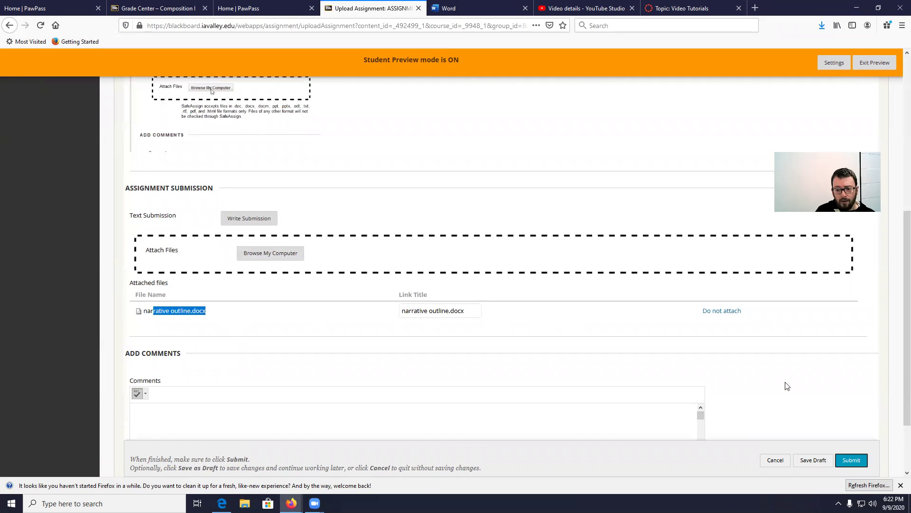
scroll(766, 387, "down", 2)
left_click(851, 435)
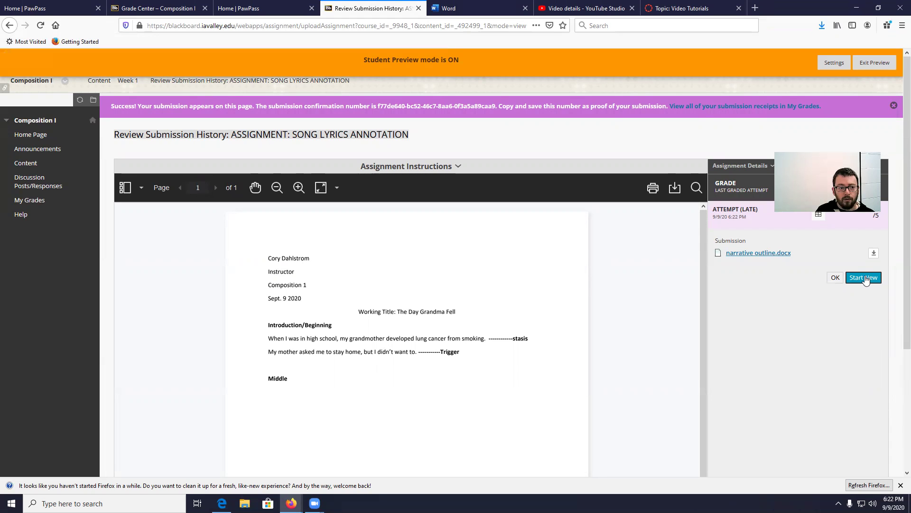
Return to the Week 1 content page and show the Readings slide in the overview presentation.
left_click(9, 26)
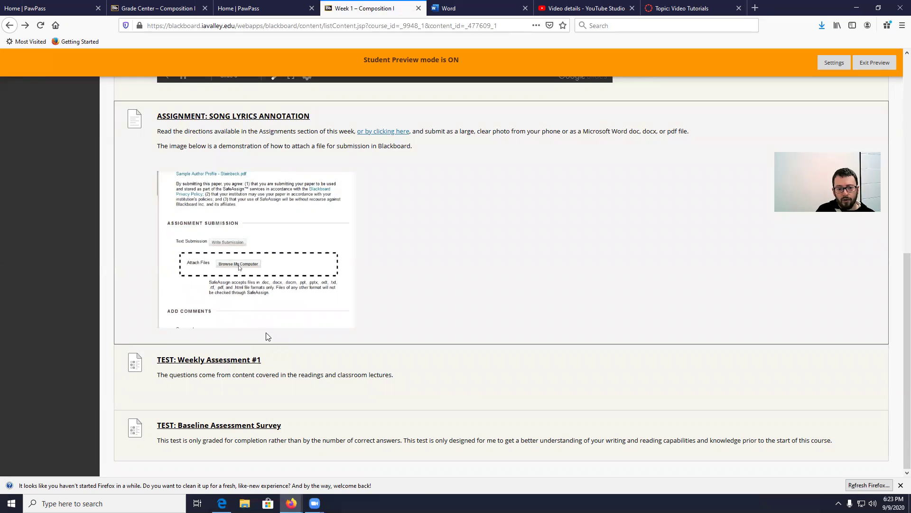
scroll(368, 385, "up", 5)
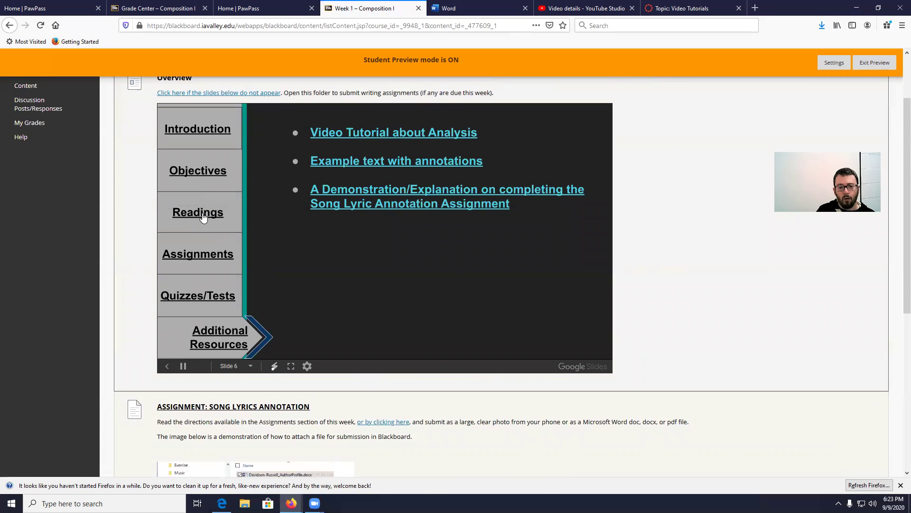
left_click(203, 215)
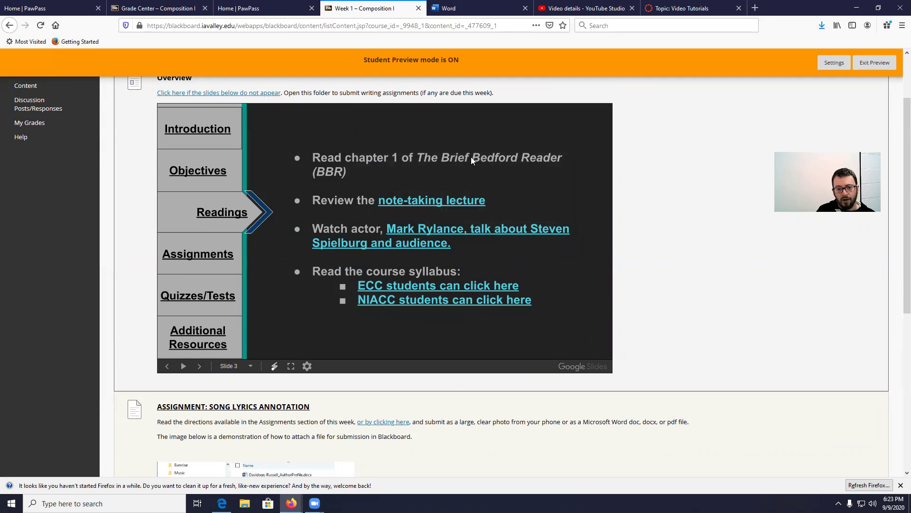
scroll(458, 165, "down", 5)
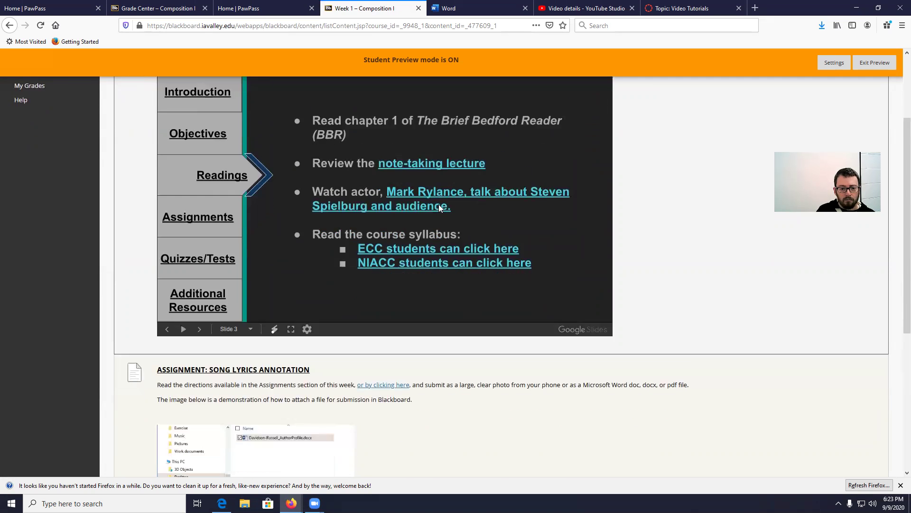
scroll(445, 171, "up", 4)
scroll(474, 190, "up", 2)
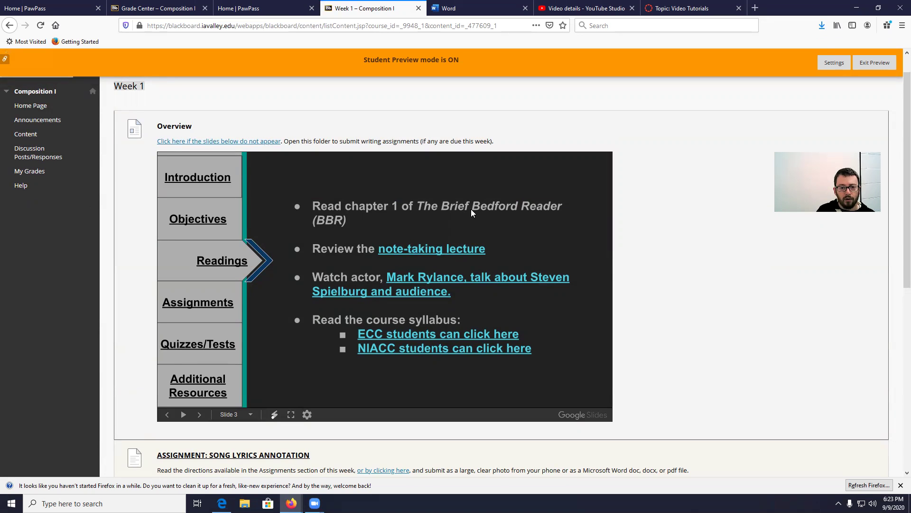
Open TEST: Weekly Assessment #1, review its Force Completion instructions, and begin the test.
scroll(485, 209, "down", 7)
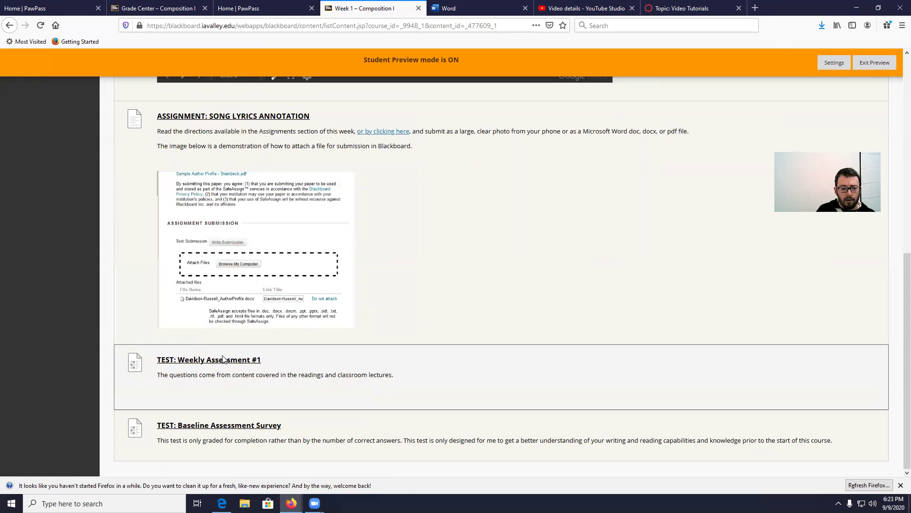
left_click(227, 363)
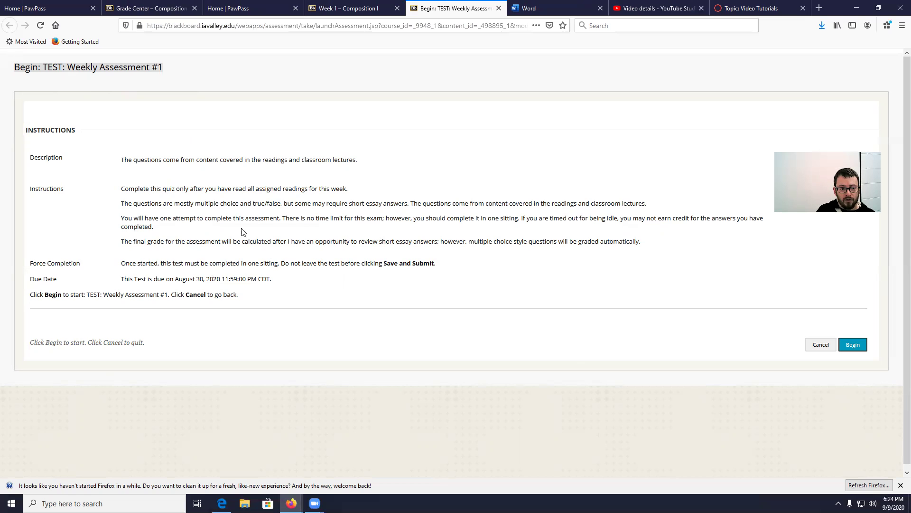
left_click_drag(50, 264, 353, 267)
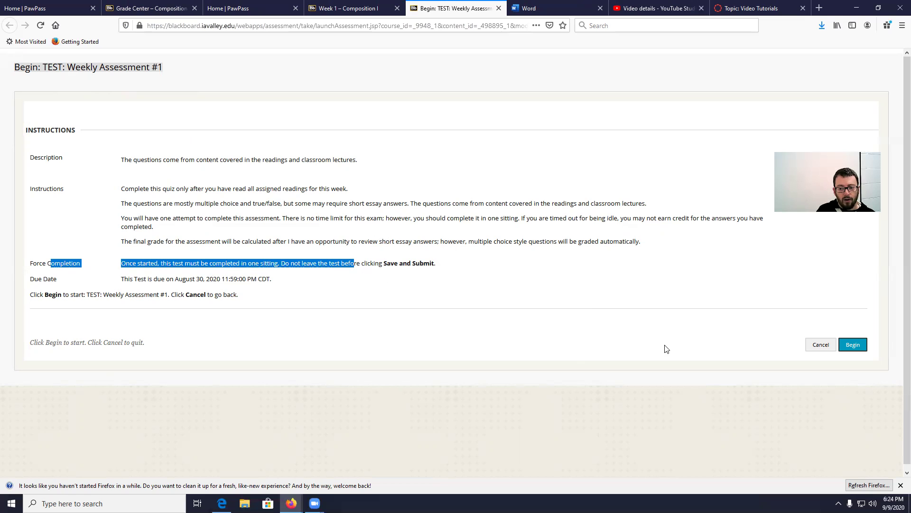
left_click(851, 346)
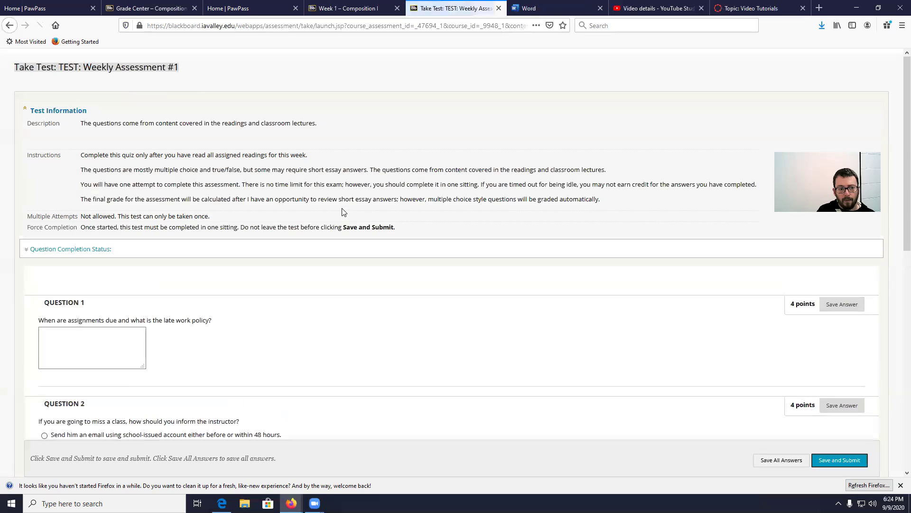
Review the test information and save the answer to Question 1 with its text box left empty.
scroll(344, 210, "down", 2)
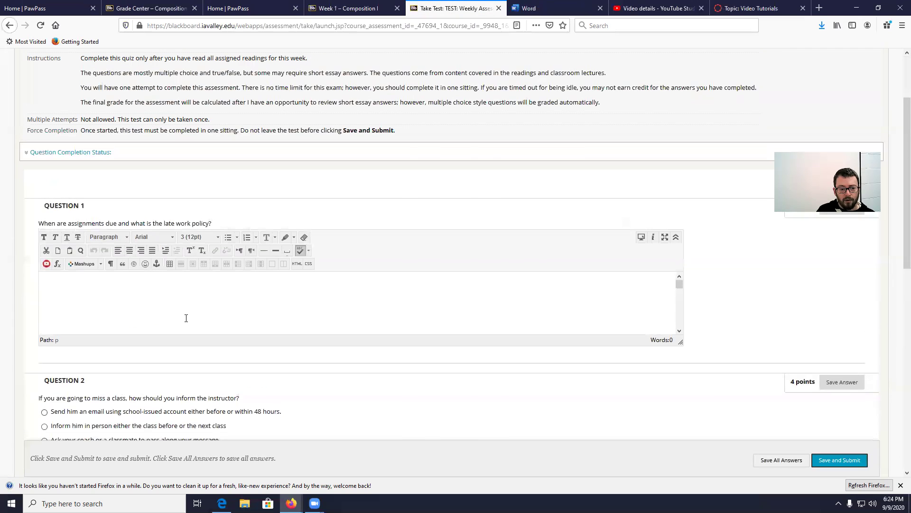
scroll(292, 188, "up", 2)
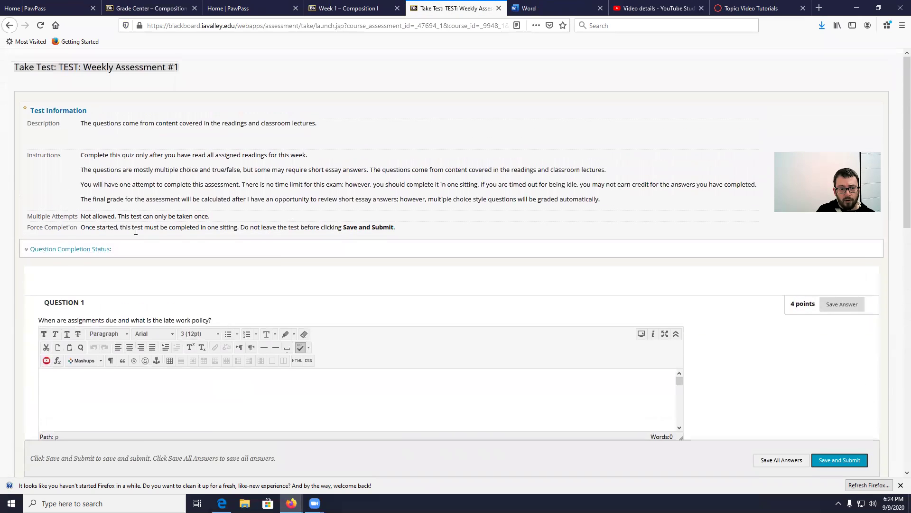
scroll(135, 231, "down", 4)
scroll(149, 224, "up", 4)
scroll(192, 244, "down", 4)
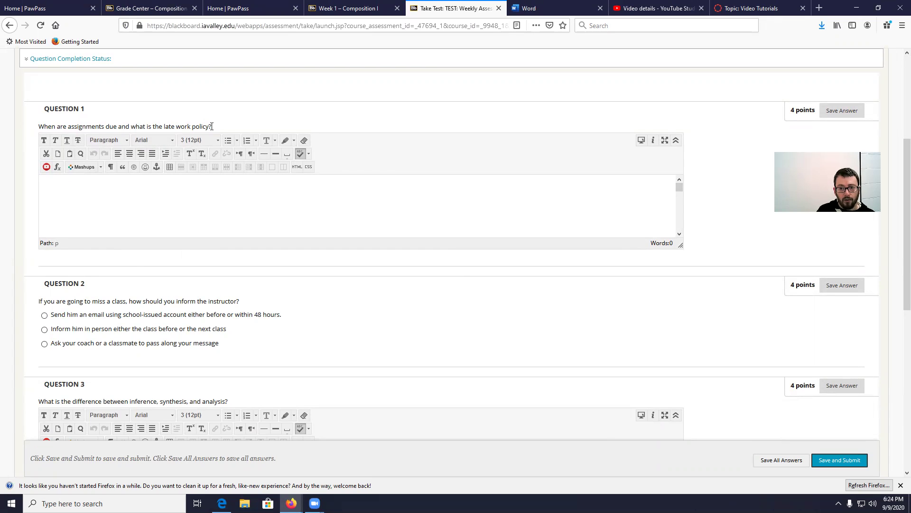
left_click(126, 194)
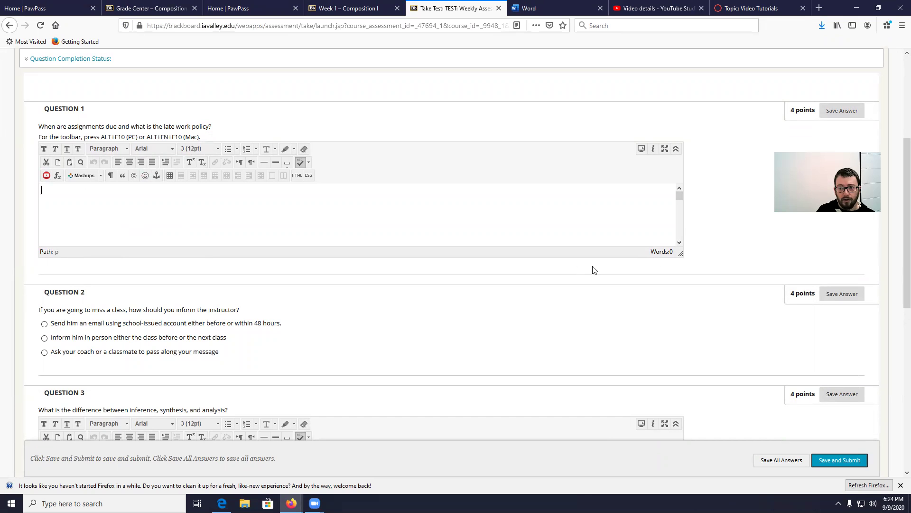
left_click(850, 115)
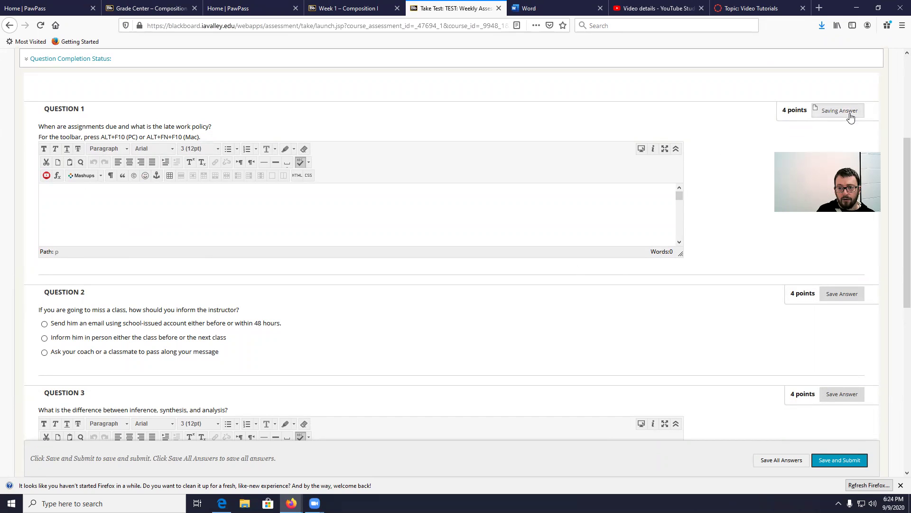
left_click(496, 222)
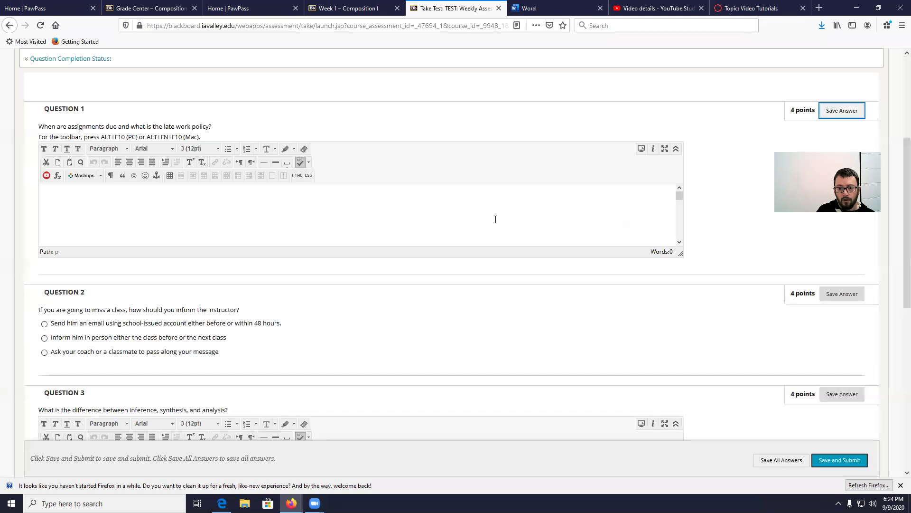
Answer Question 2 with "Send him an email using school-issued account either before or within 48 hours" and save that answer.
left_click(123, 327)
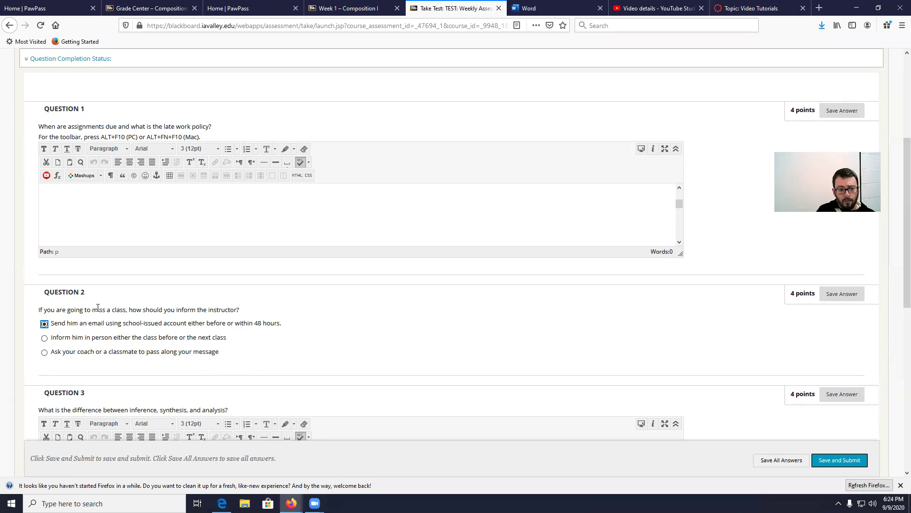
left_click(56, 327)
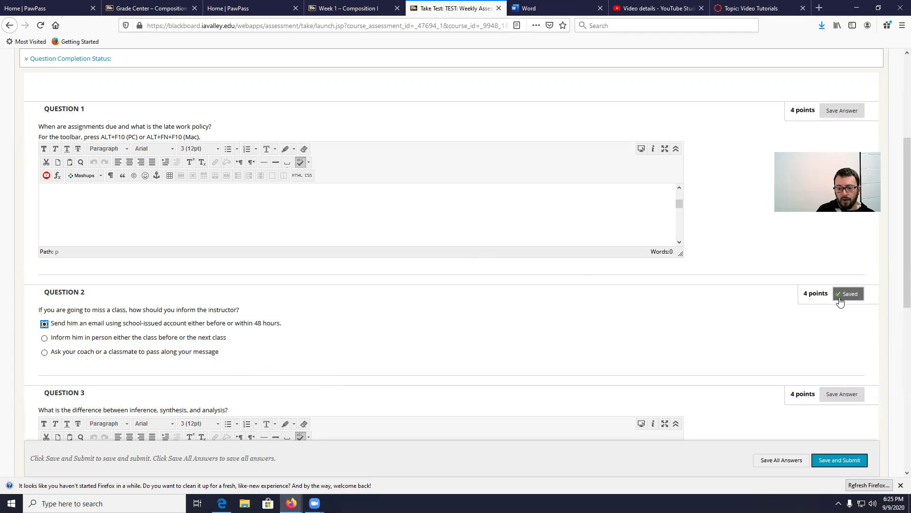
Save and submit the Weekly Assessment #1 test and open its submission review.
scroll(759, 318, "down", 8)
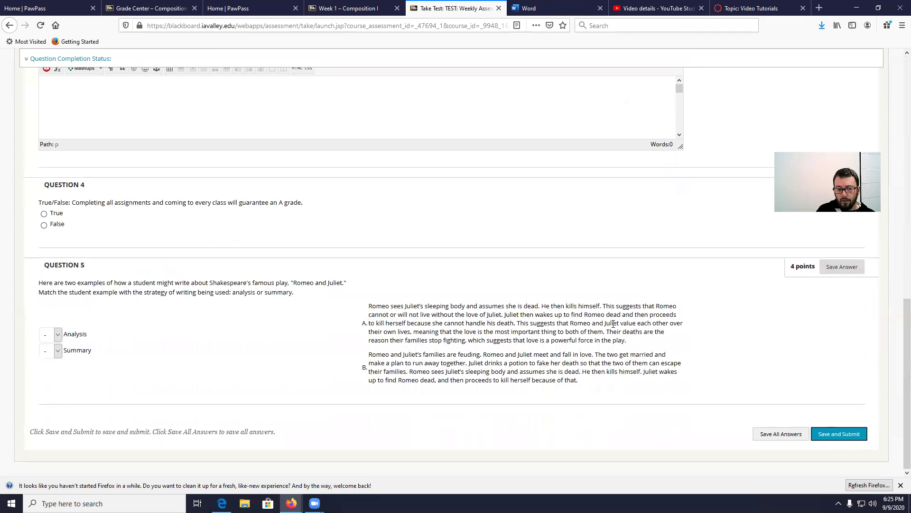
left_click(840, 435)
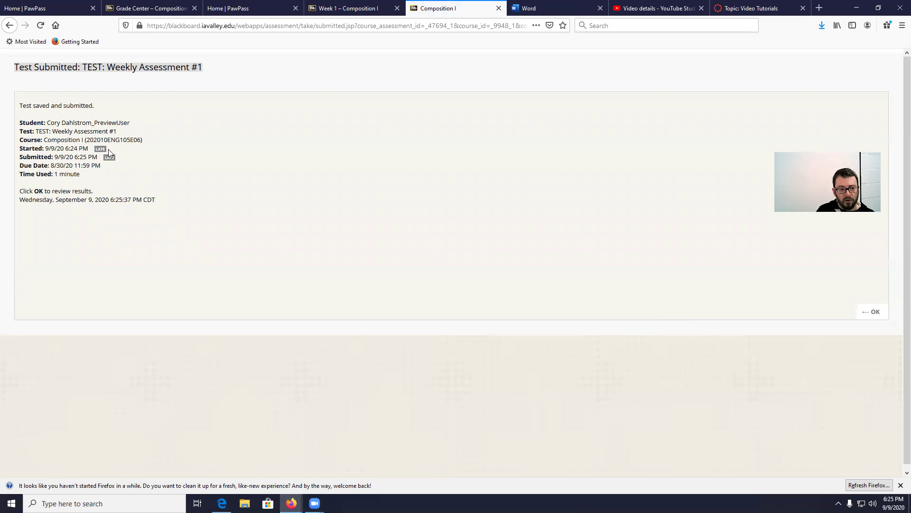
left_click(876, 312)
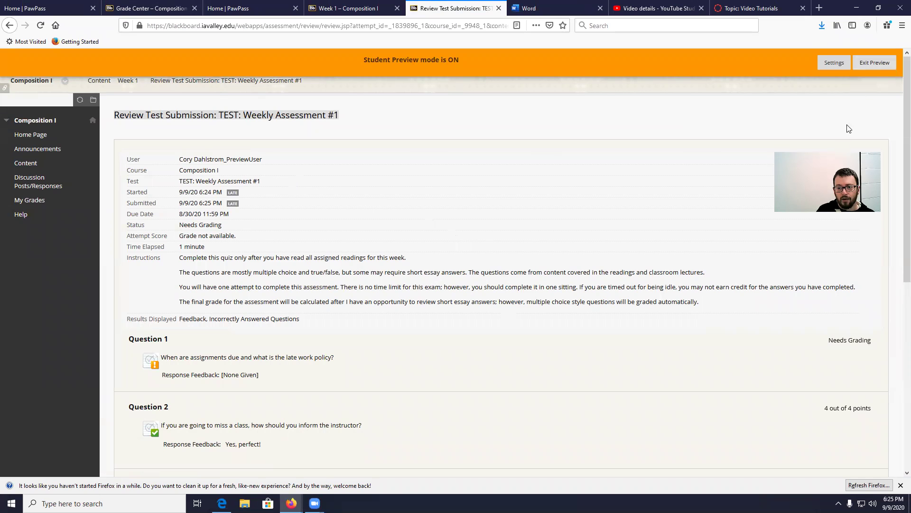
Go back to the Week 1 content page and view its overview slides.
left_click(354, 8)
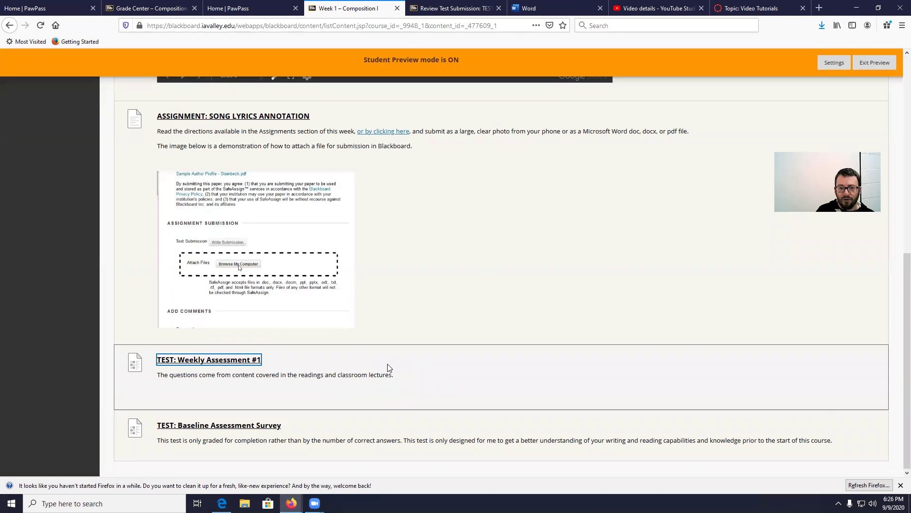
scroll(470, 257, "up", 8)
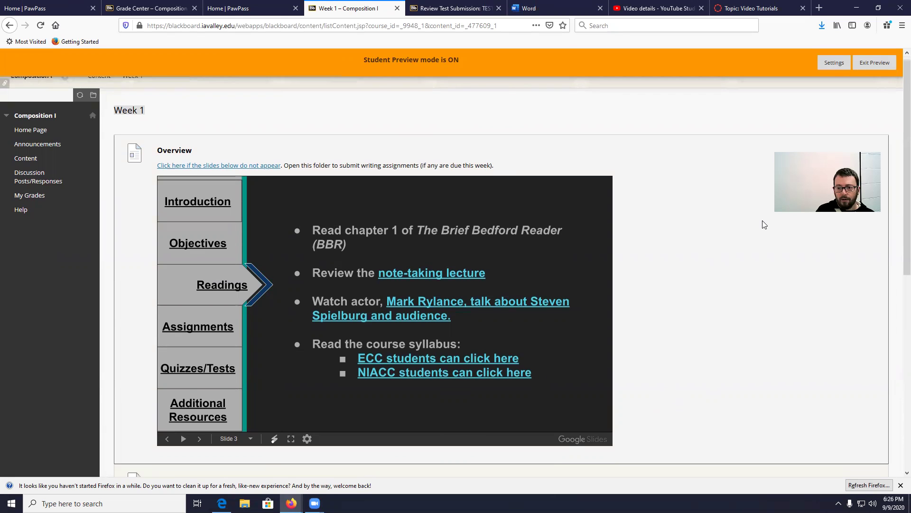
scroll(765, 225, "down", 1)
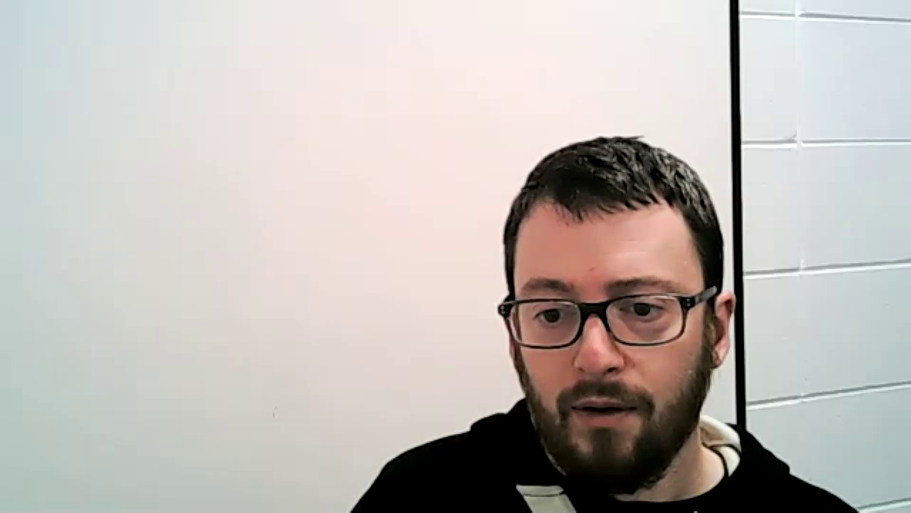